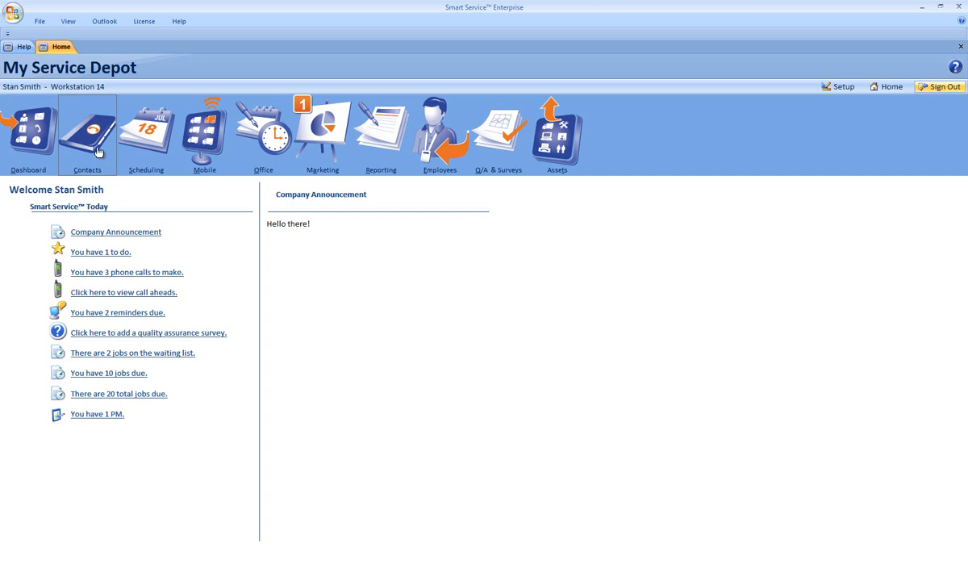
# Search the customer contacts for "my ser" and open the My Service Depot customer record.
pyautogui.click(95, 147)
pyautogui.click(117, 86)
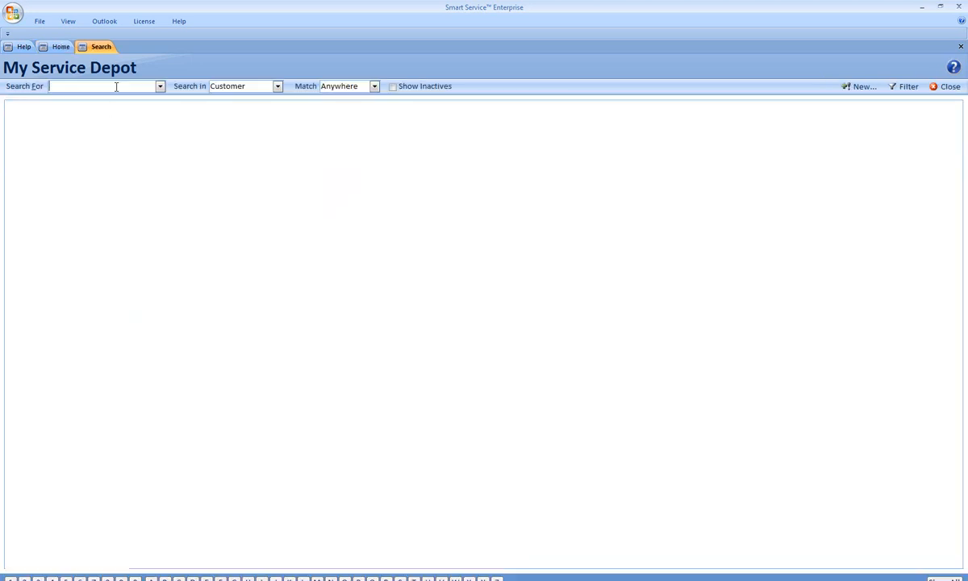
pyautogui.write('my ser')
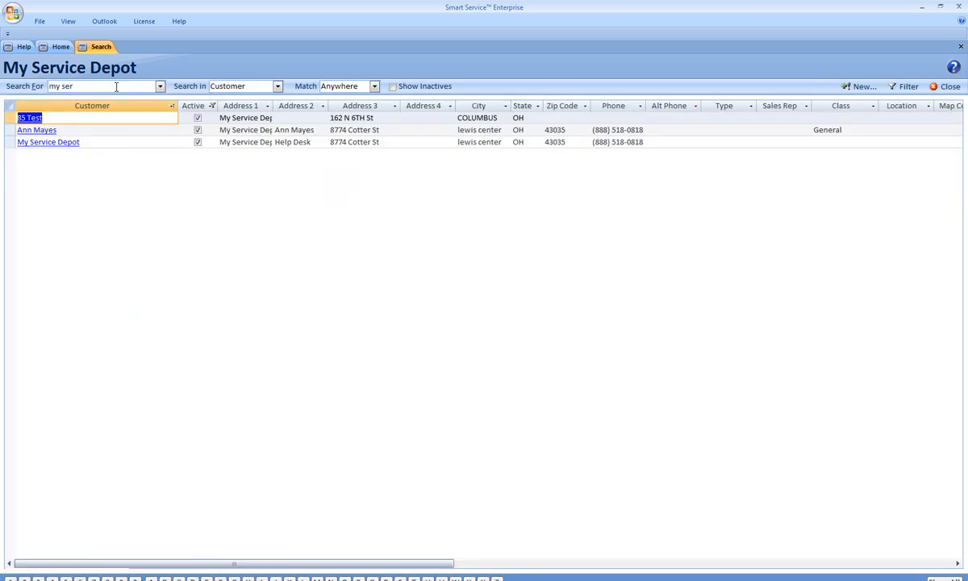
pyautogui.click(69, 146)
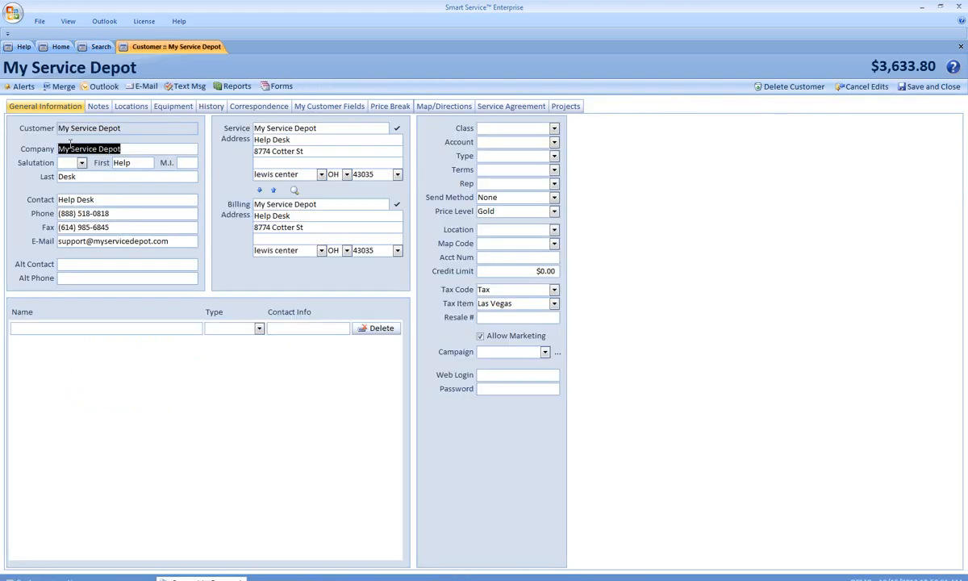
# Add a new service agreement for the customer, named Gold Maint. Agreement, with the type weekly.
pyautogui.click(484, 108)
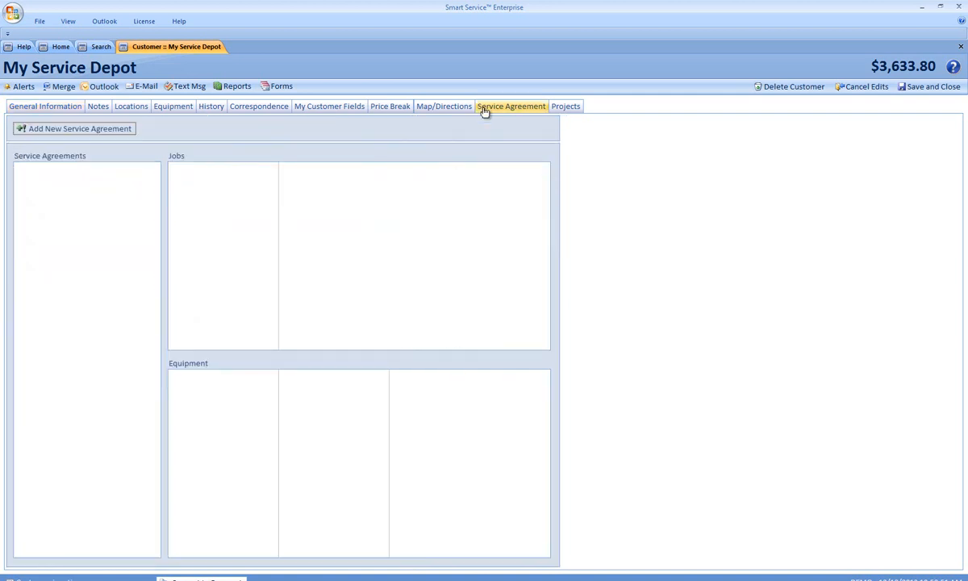
pyautogui.click(101, 131)
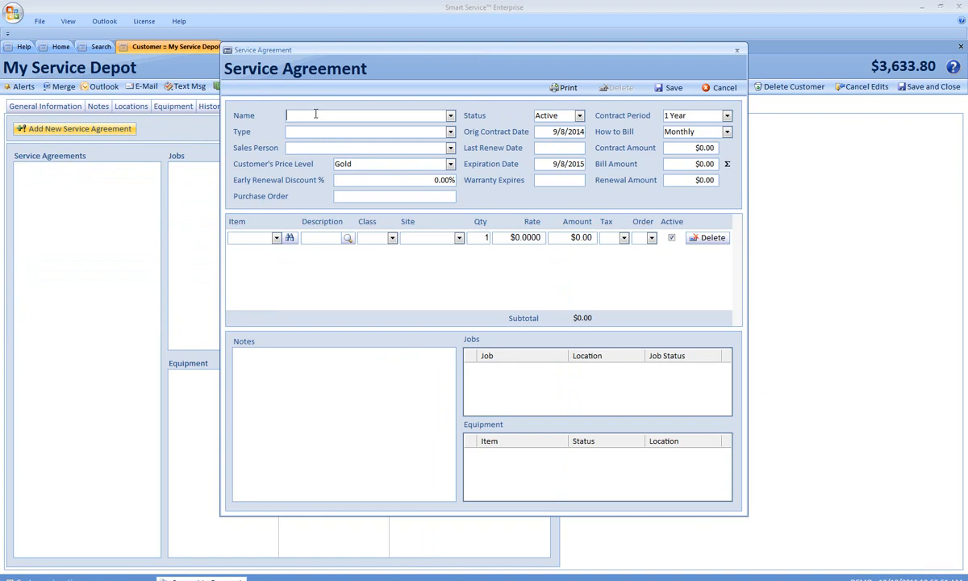
pyautogui.click(310, 115)
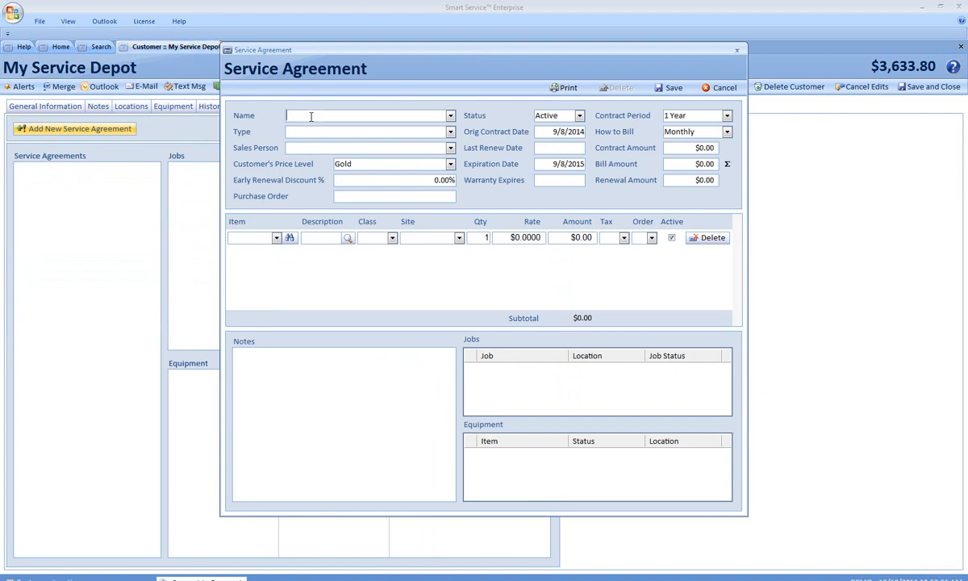
pyautogui.write('Gold Maint. Agreement')
pyautogui.press('Tab')
pyautogui.write('weekly')
# Check the agreement's contract date and contract period options, and set how to bill to Annually.
pyautogui.moveTo(549, 133); pyautogui.dragTo(587, 135)
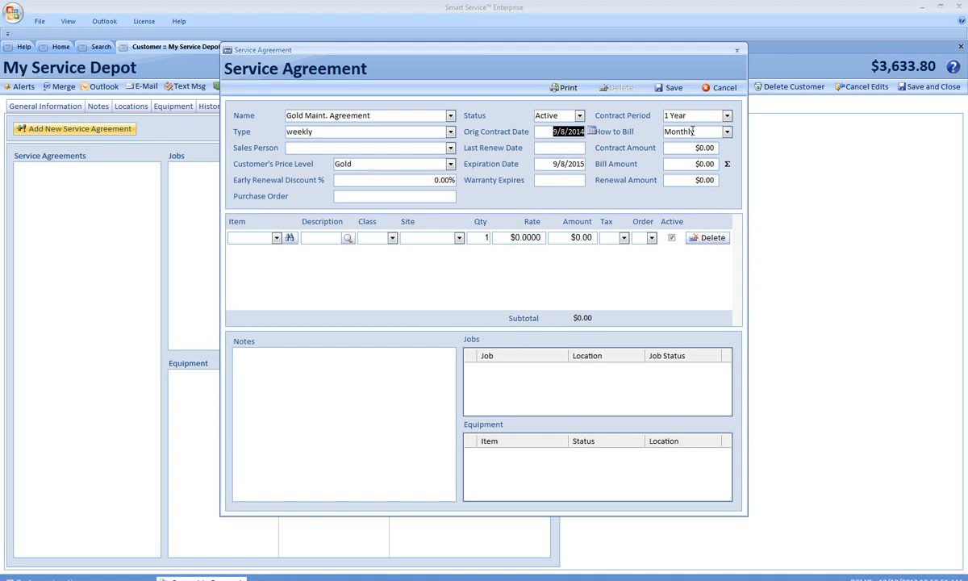
pyautogui.click(729, 116)
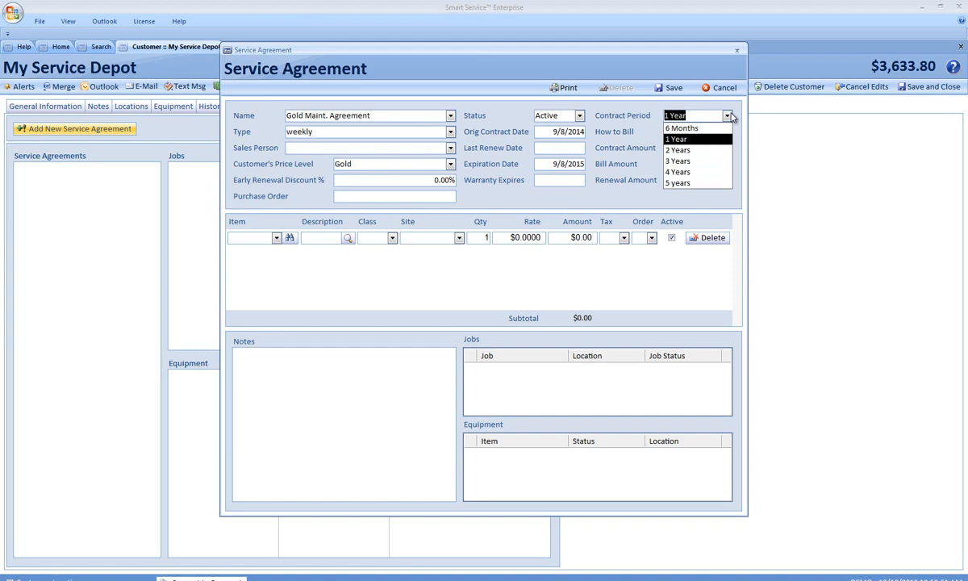
pyautogui.click(739, 180)
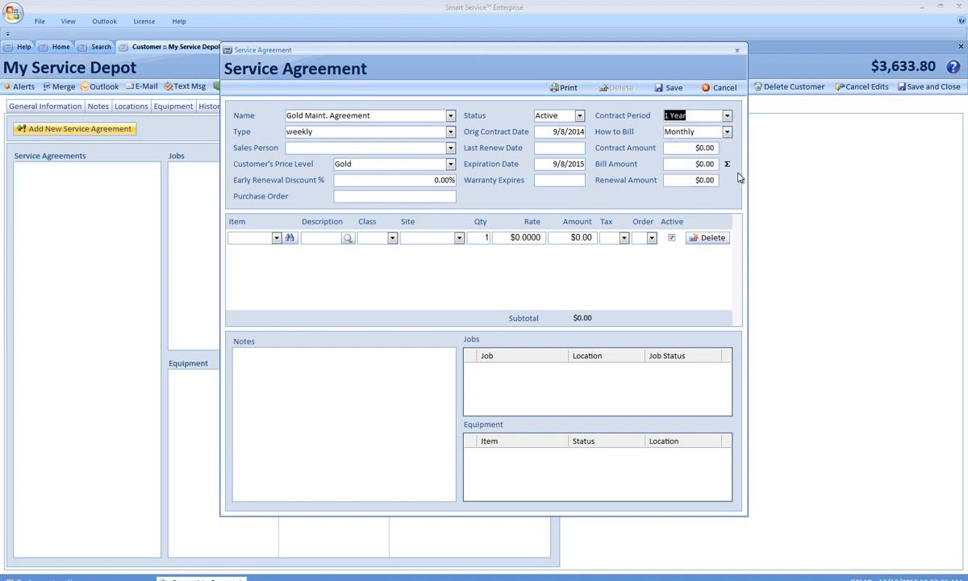
pyautogui.click(727, 132)
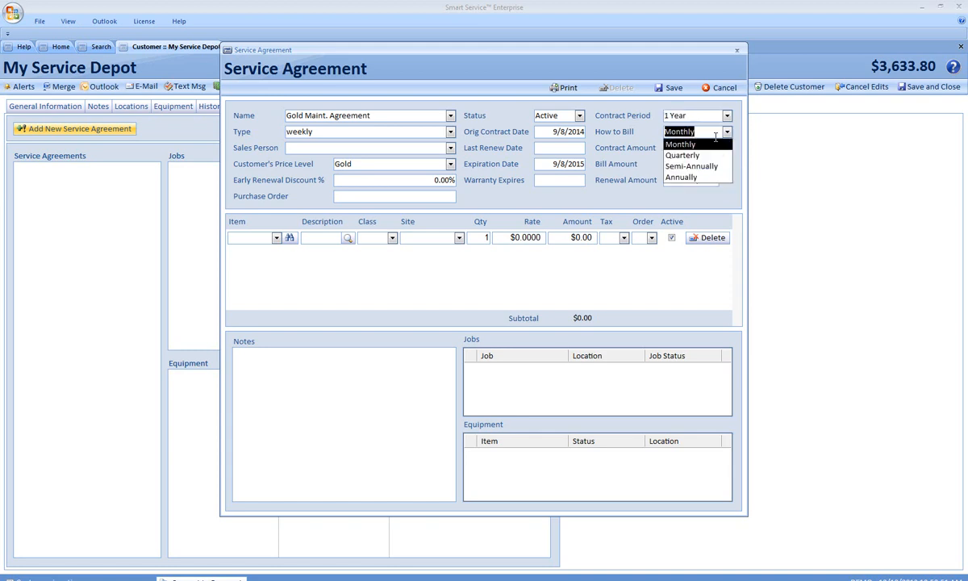
pyautogui.click(691, 177)
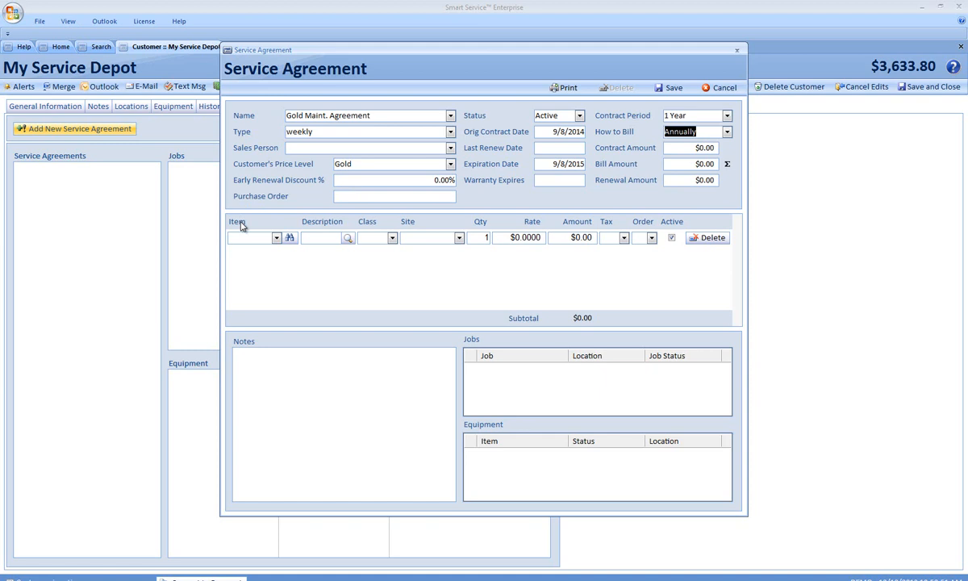
# Add Group Item to the service agreement's line items.
pyautogui.click(276, 238)
pyautogui.write('group Item')
pyautogui.press('Tab')
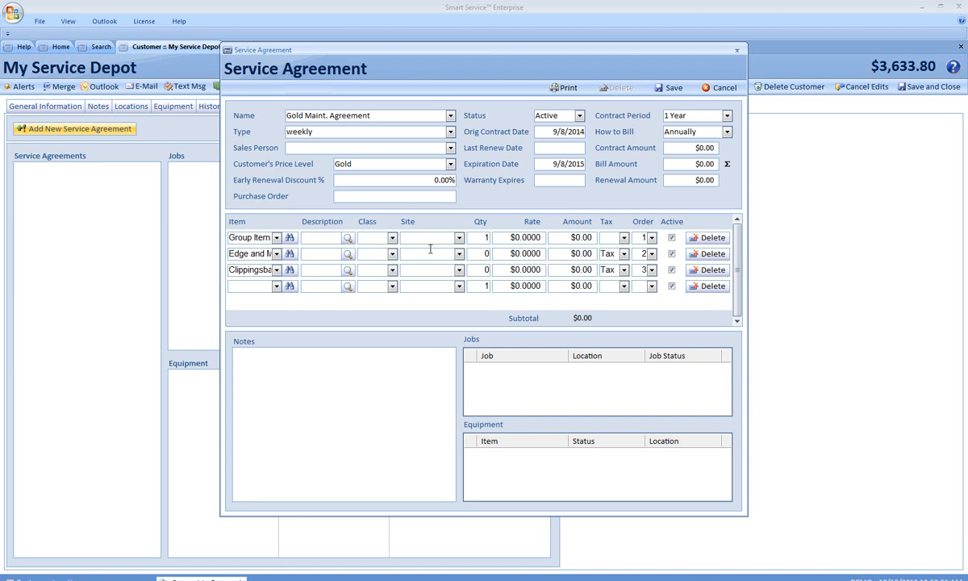
# Set the edge and mulch line item to a quantity of 1 and a rate of $500.
pyautogui.doubleClick(487, 253)
pyautogui.write('1')
pyautogui.press('Tab')
pyautogui.write('500')
pyautogui.press('Tab')
pyautogui.click(496, 253)
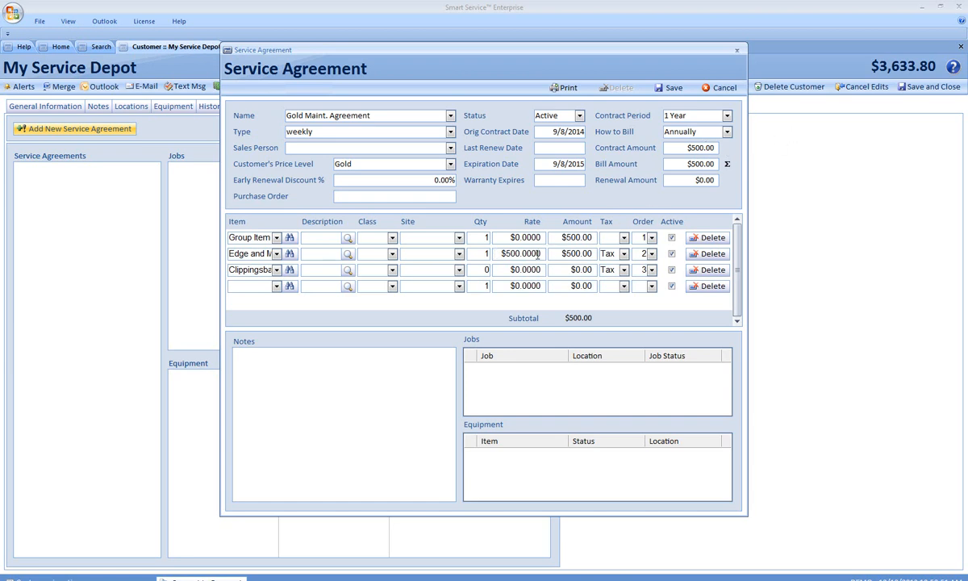
# Set the clippings line item to a quantity of 1 and a rate of $75.
pyautogui.click(489, 270)
pyautogui.press('Tab')
pyautogui.hotkey('shift', 'Tab')
pyautogui.write('1')
pyautogui.press('Tab')
pyautogui.write('75')
pyautogui.press('Return')
# Set the agreement's billing to Monthly with a recalculated bill amount, and save the agreement.
pyautogui.click(726, 132)
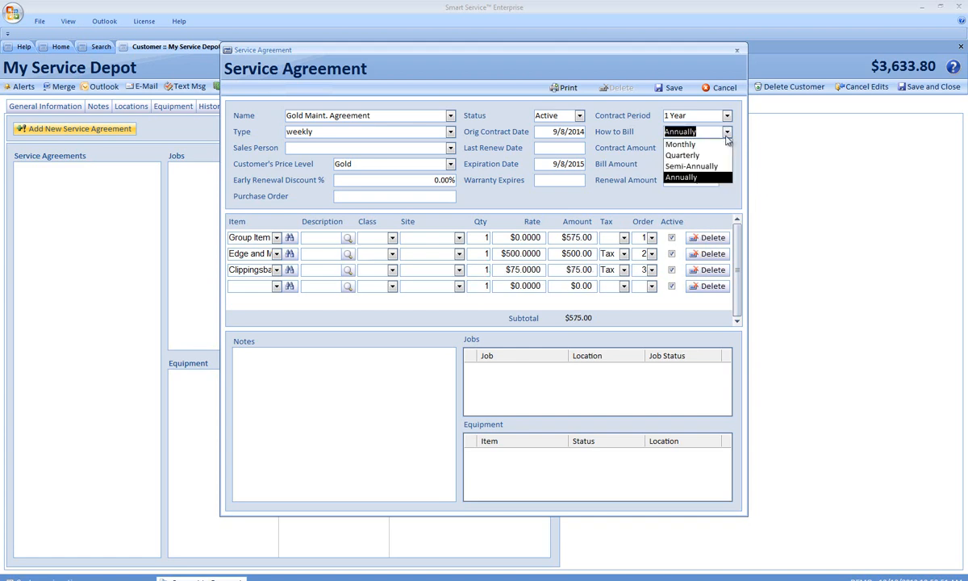
pyautogui.click(707, 145)
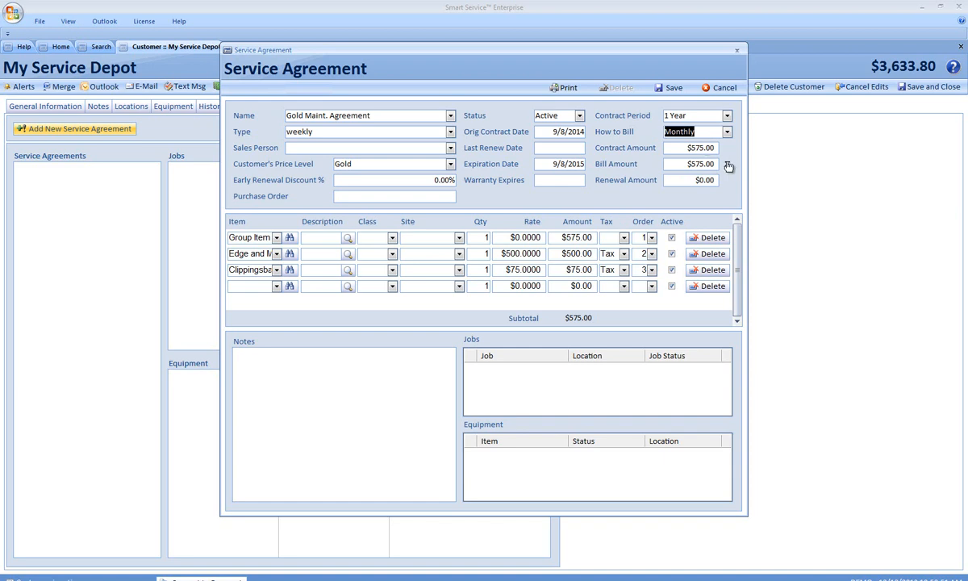
pyautogui.click(729, 166)
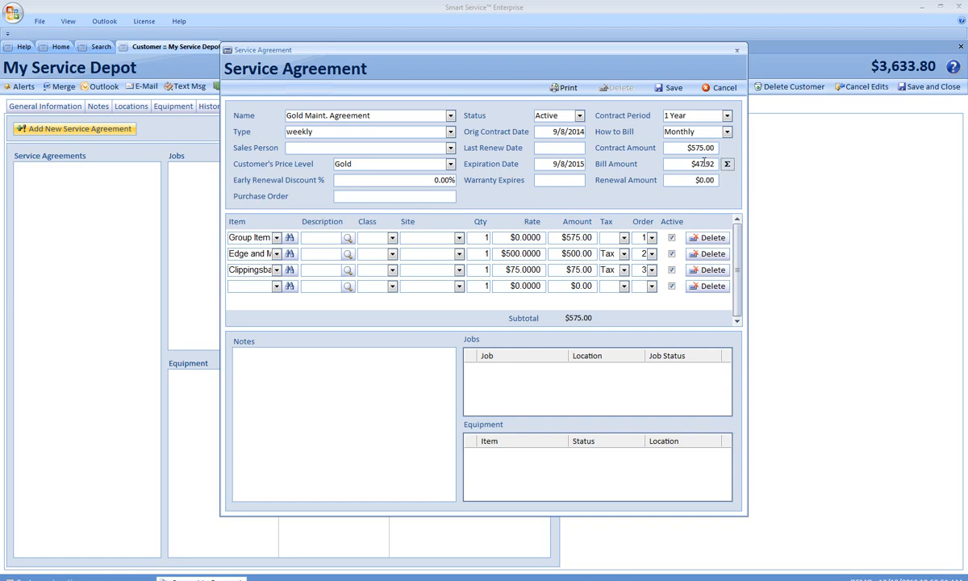
pyautogui.click(673, 88)
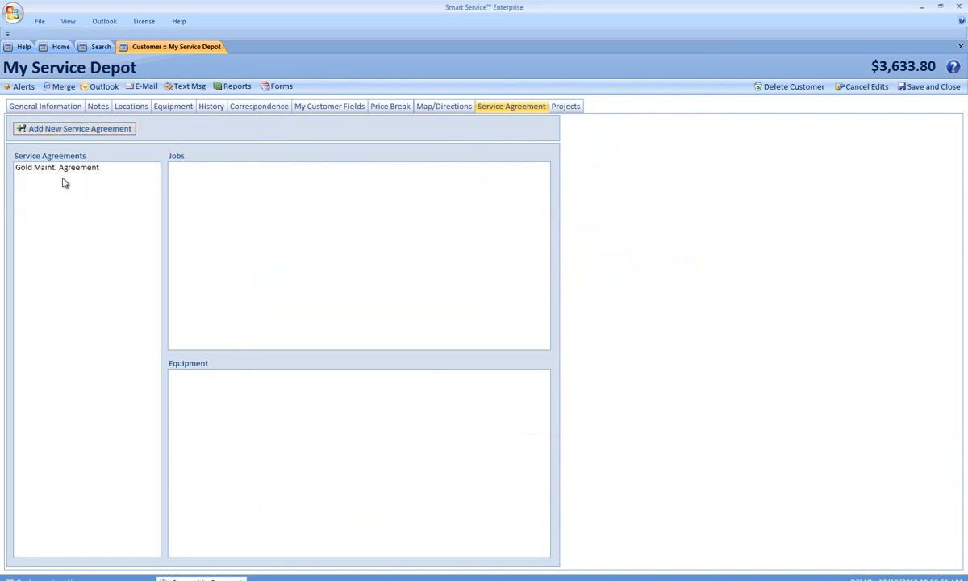
# Save and close the customer record, and open the office list of service agreements.
pyautogui.click(913, 89)
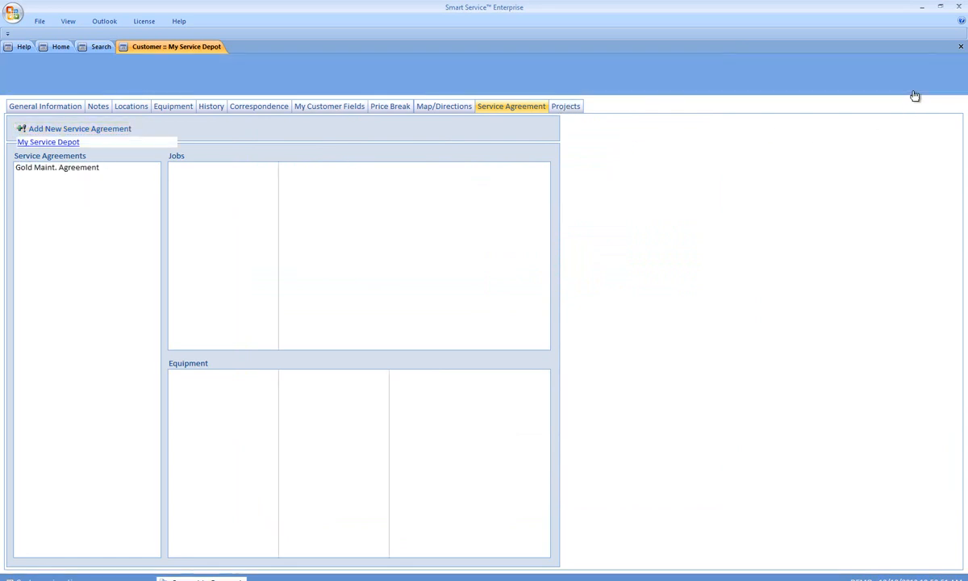
pyautogui.click(63, 50)
pyautogui.click(272, 158)
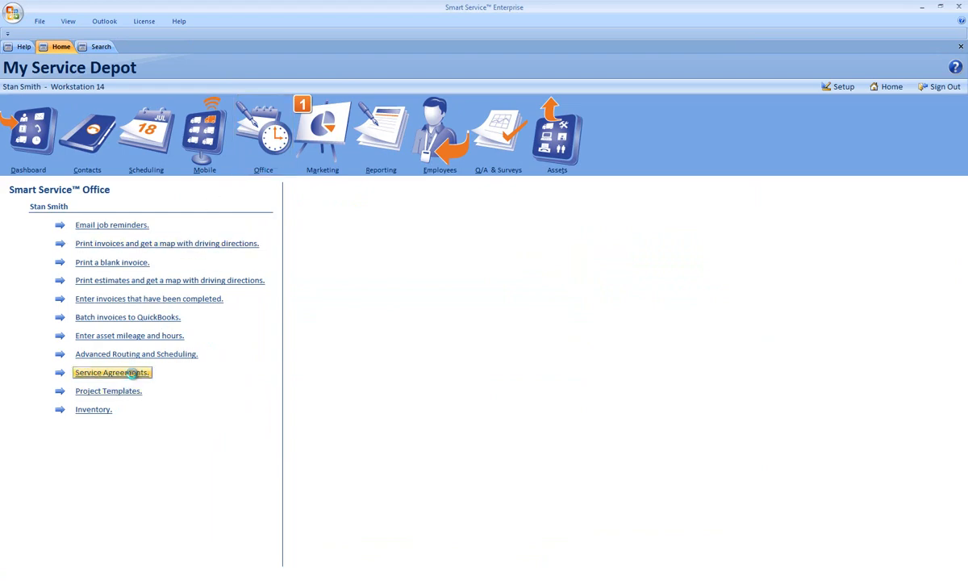
pyautogui.click(134, 376)
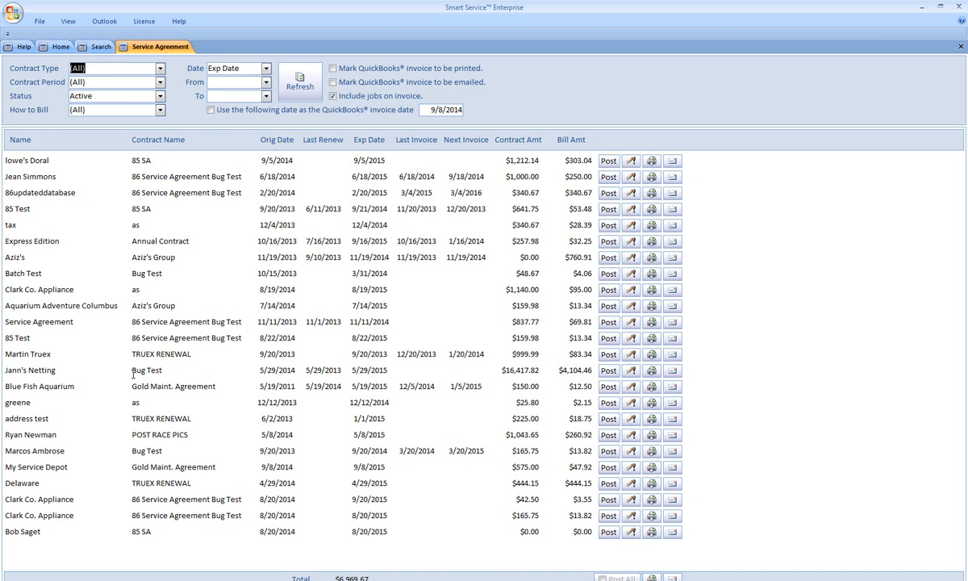
# Filter the service agreements to Monthly billing with expiration dates from 9/5/2015 to 9/20/2015 and refresh the list.
pyautogui.click(159, 112)
pyautogui.click(118, 132)
pyautogui.click(266, 83)
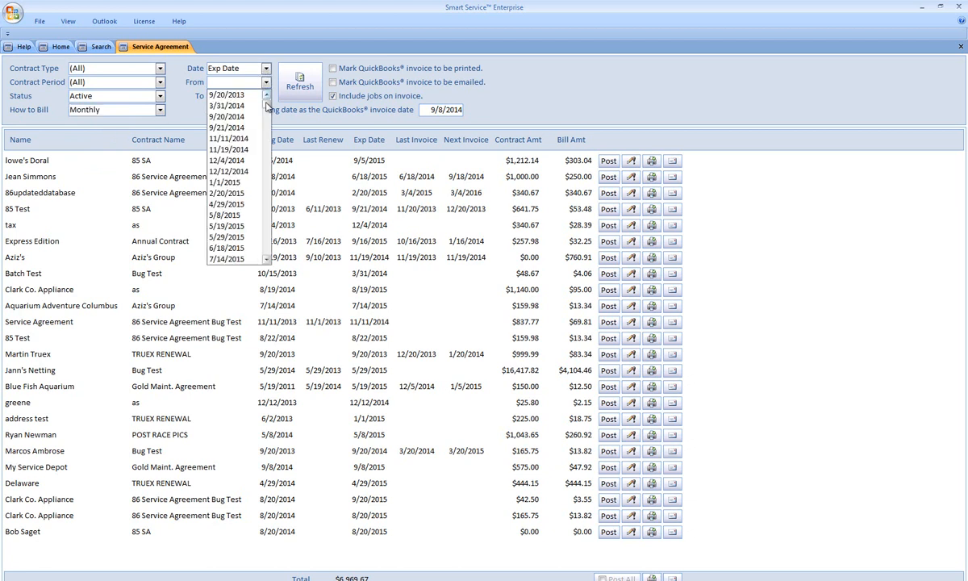
pyautogui.scroll(-3, 264, 197)
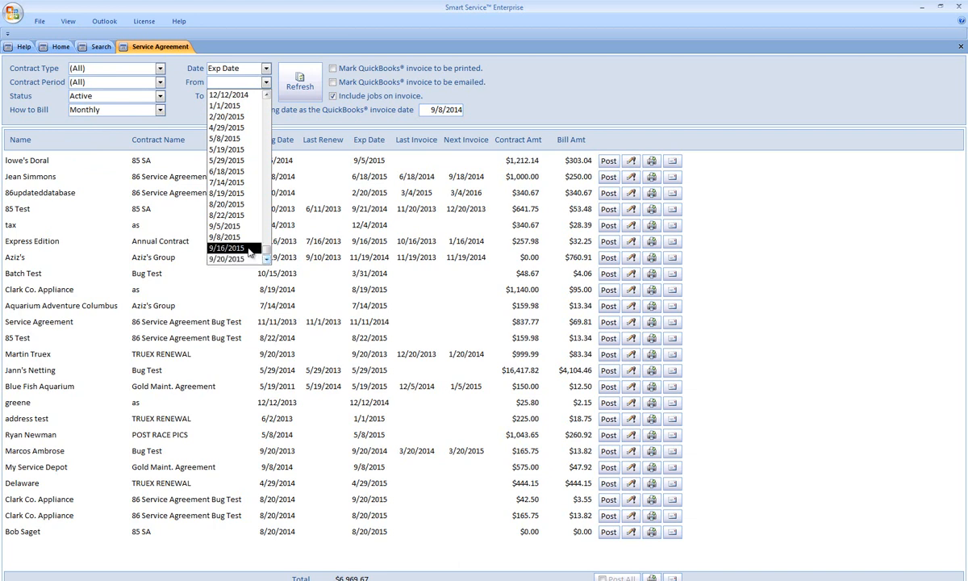
pyautogui.click(230, 226)
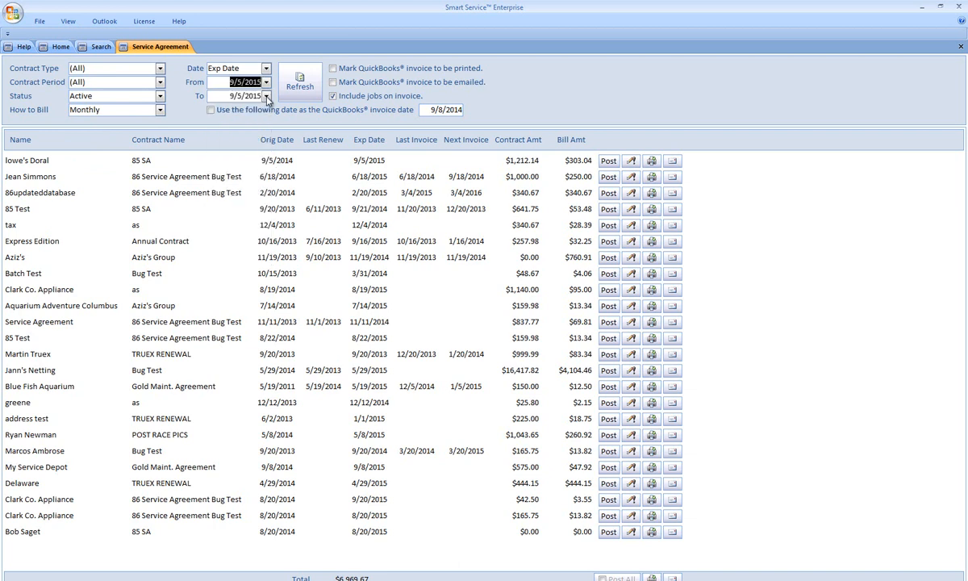
pyautogui.click(266, 96)
pyautogui.click(229, 272)
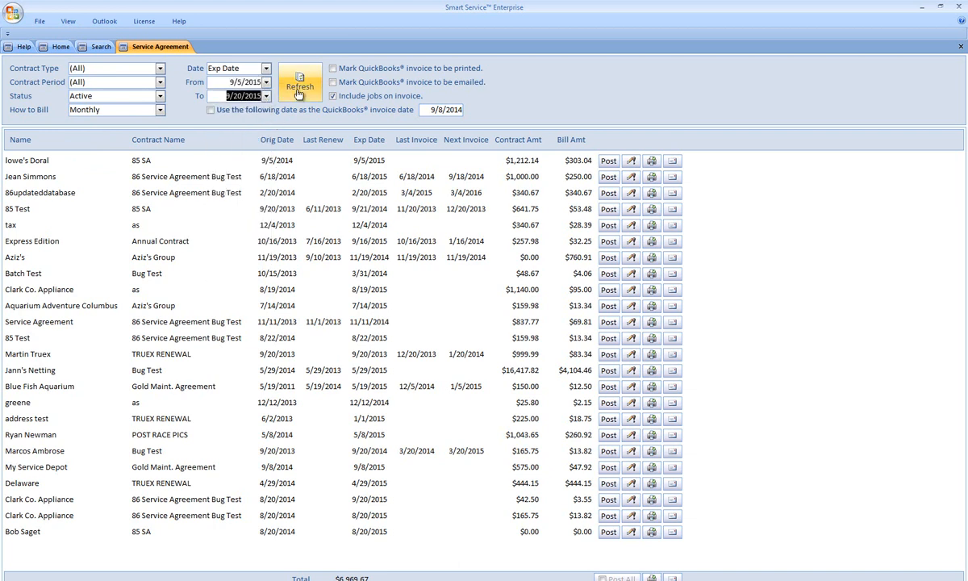
pyautogui.click(298, 90)
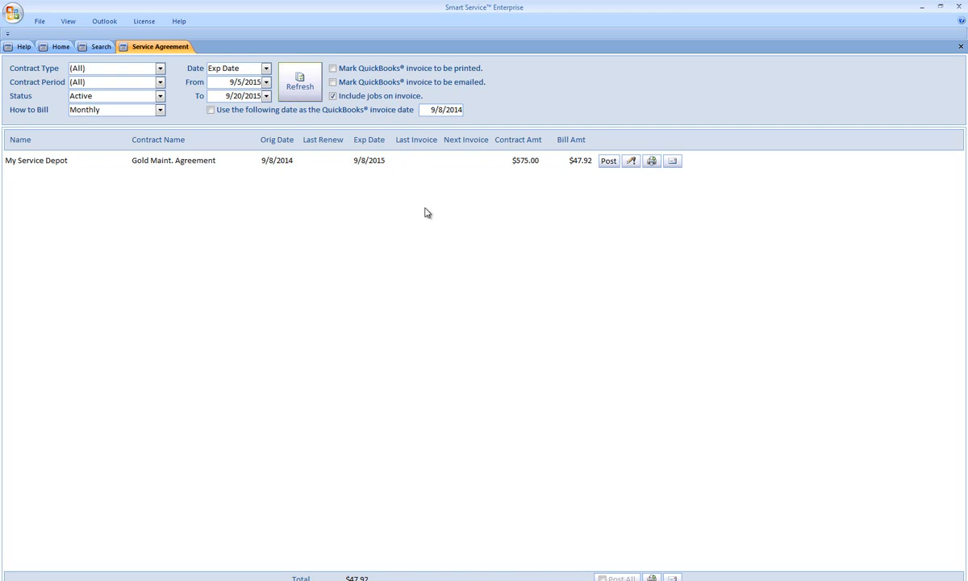
# Review the My Service Depot agreement's details and print preview, and close the preview and the agreements list.
pyautogui.click(630, 163)
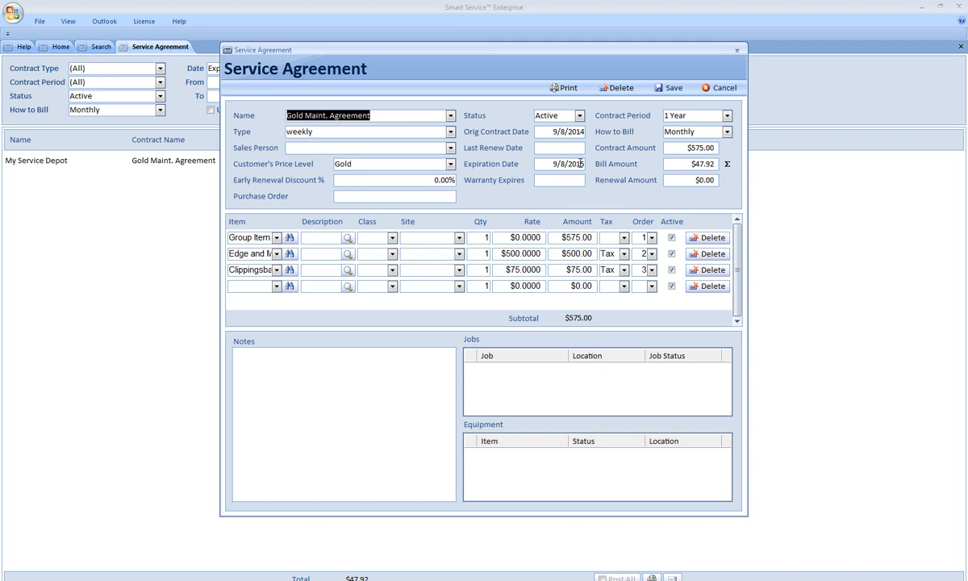
pyautogui.click(669, 87)
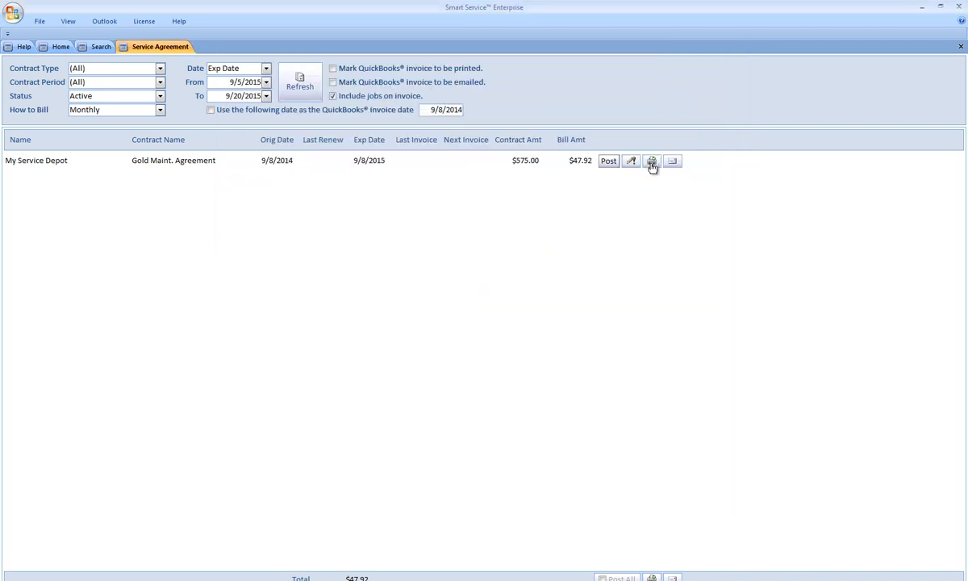
pyautogui.click(651, 162)
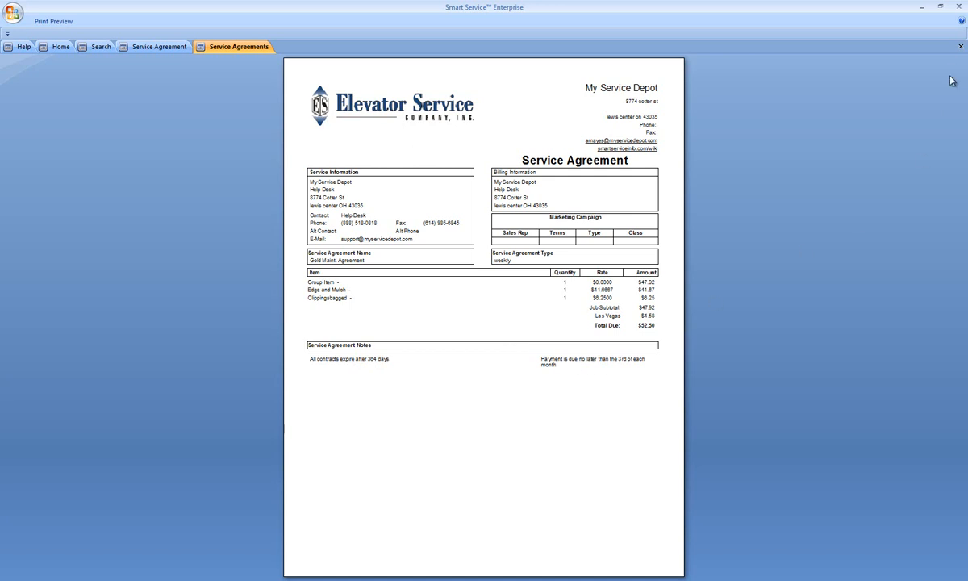
pyautogui.click(959, 47)
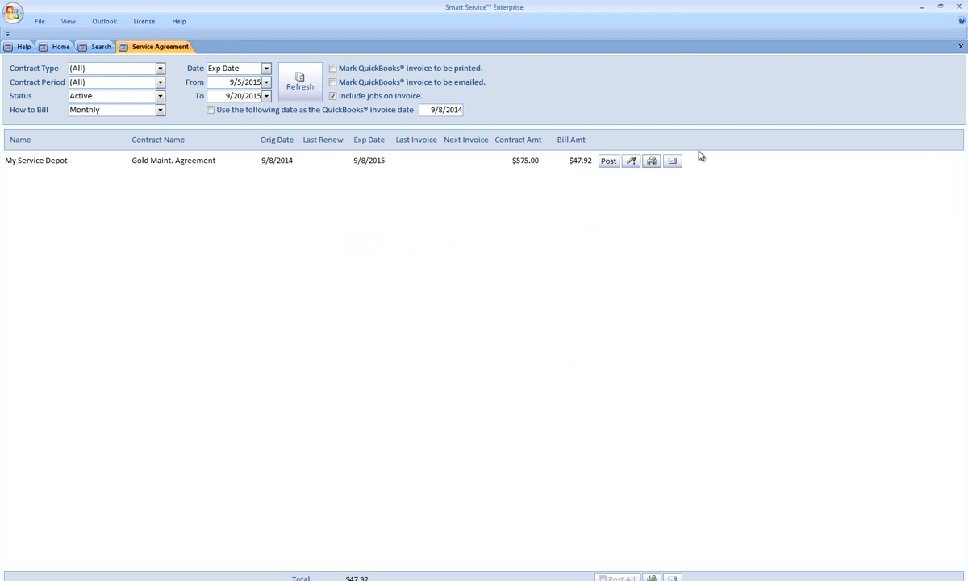
pyautogui.click(960, 47)
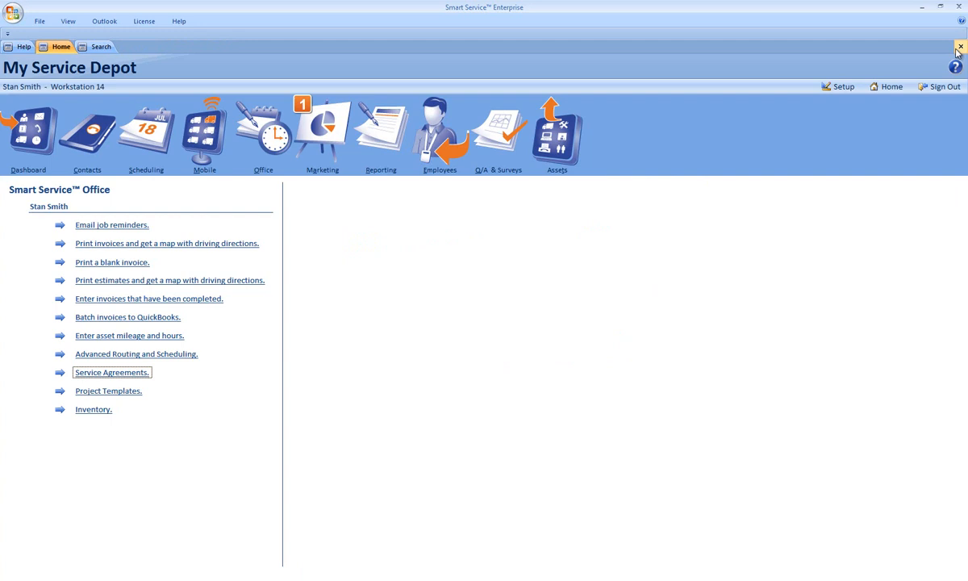
# Return to the contacts search and reopen the My Service Depot customer record.
pyautogui.click(106, 136)
pyautogui.click(77, 145)
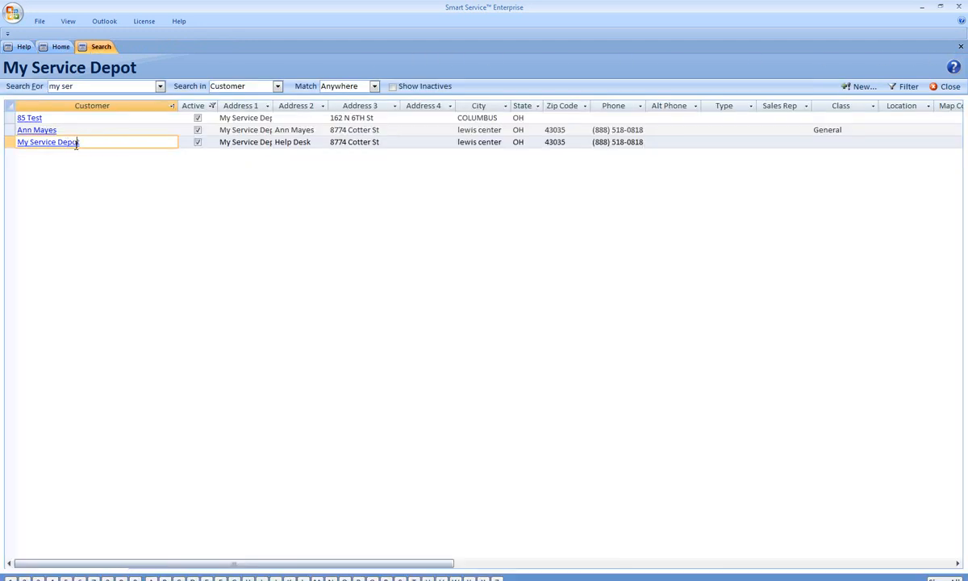
pyautogui.click(75, 143)
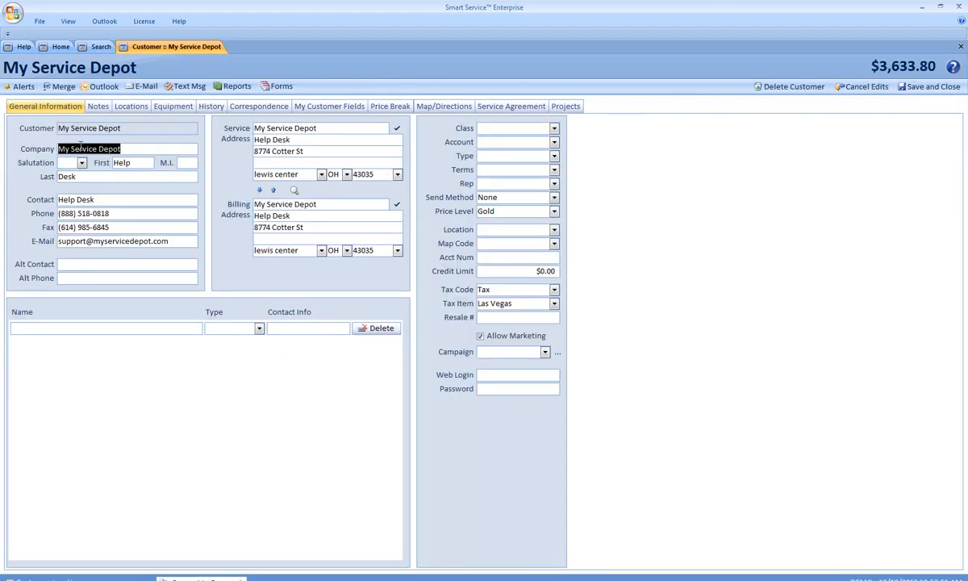
# Add a new job named Weekly Mowing Job under the customer's locations.
pyautogui.click(139, 108)
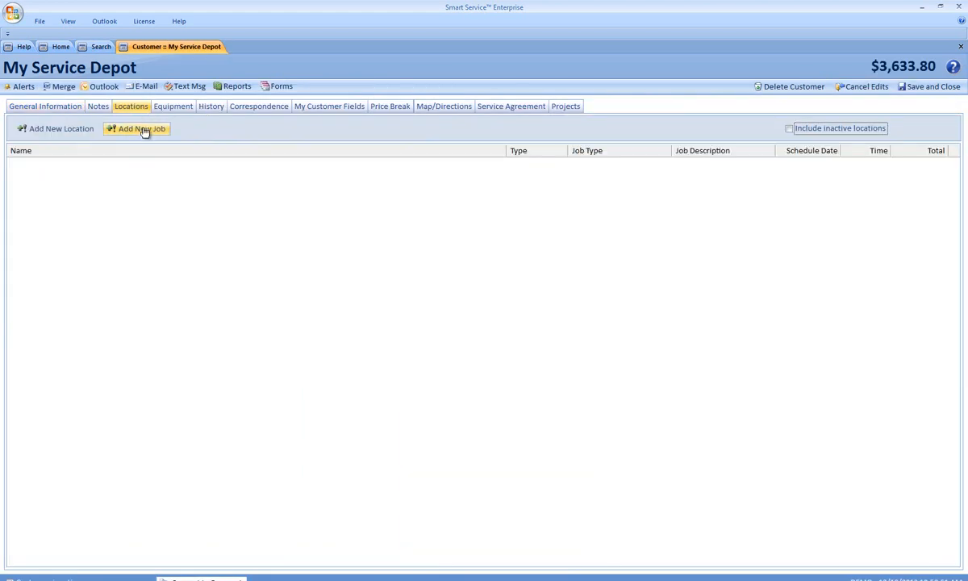
pyautogui.click(144, 130)
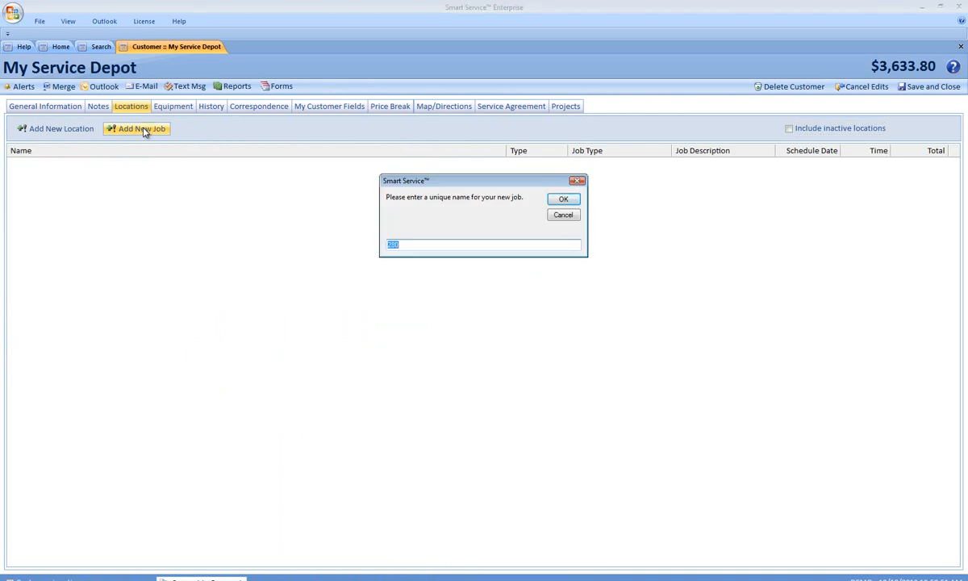
pyautogui.write('Weekly Mwo')
pyautogui.press('BackSpace')
pyautogui.write('owing Job')
pyautogui.click(556, 200)
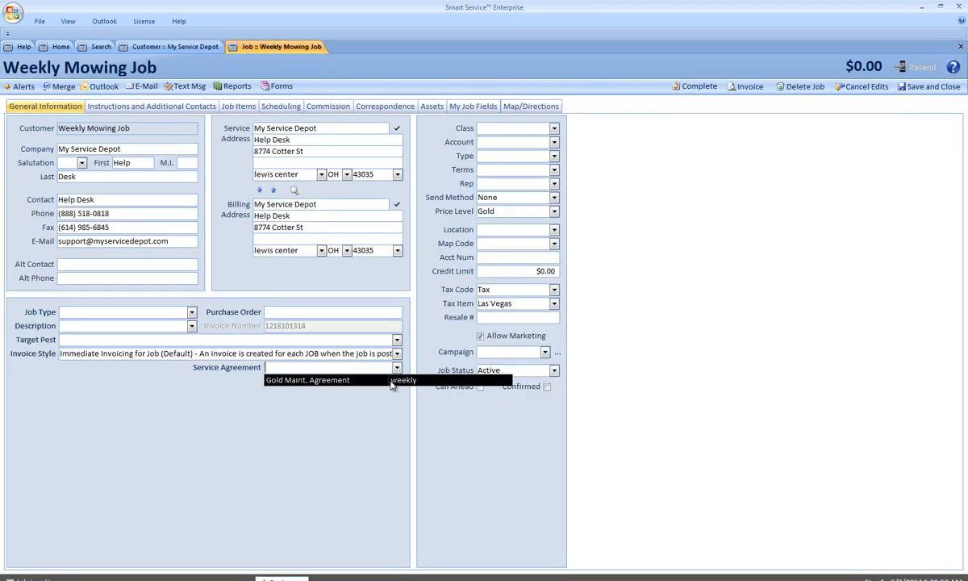
# Link the job to the Gold Maint. Agreement and schedule it on the displayed route for Monday, October 13, 2014, 10:00 to 11:00 AM.
pyautogui.click(392, 380)
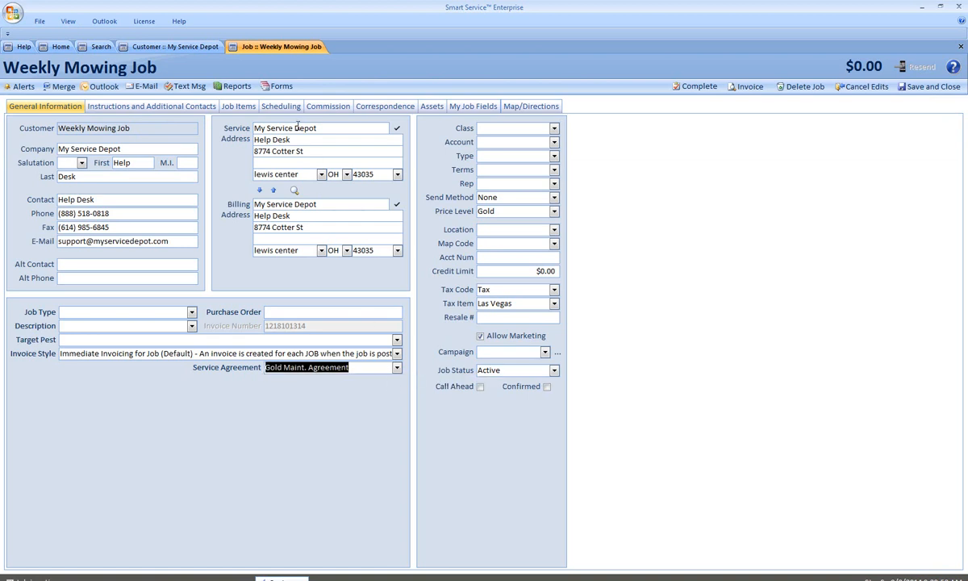
pyautogui.click(286, 105)
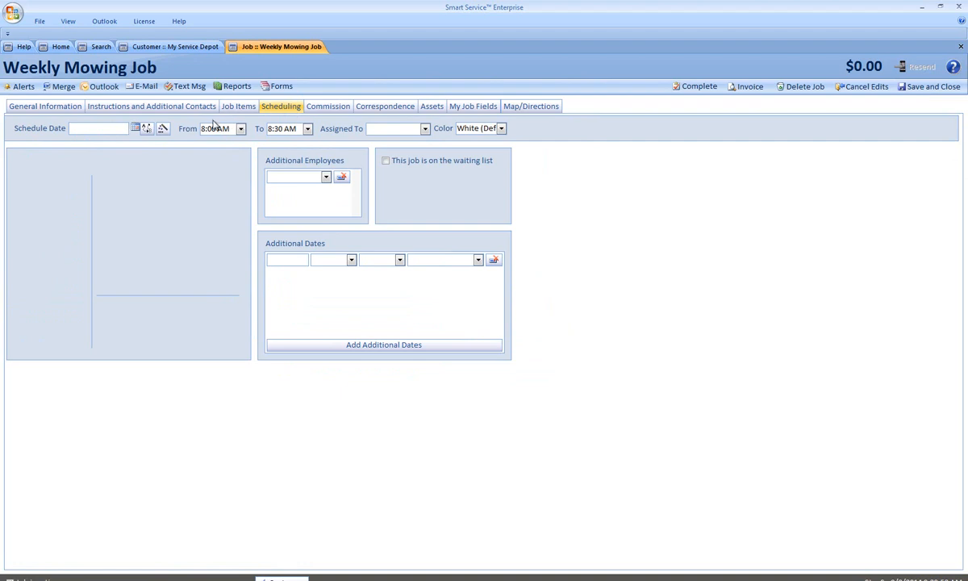
pyautogui.click(163, 130)
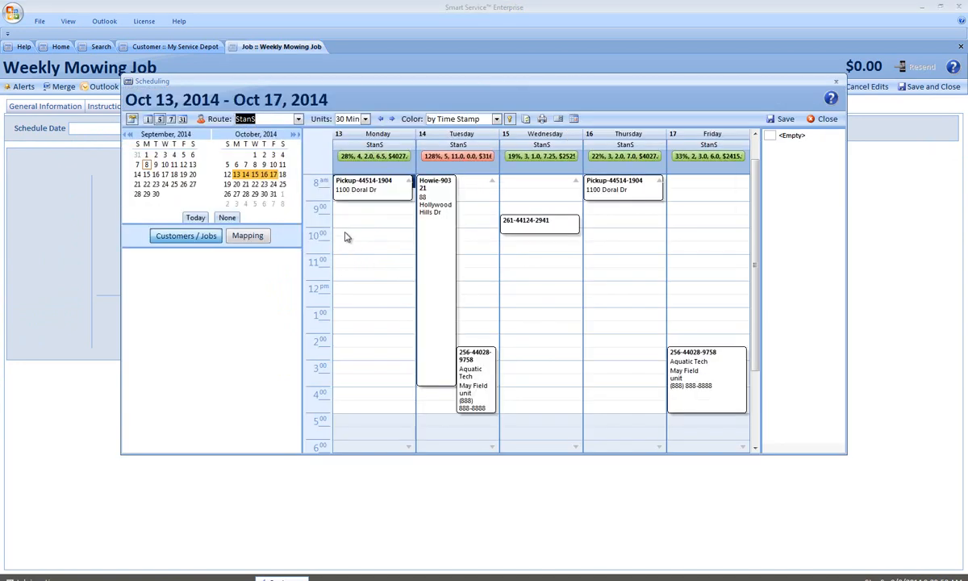
pyautogui.moveTo(345, 238); pyautogui.dragTo(345, 254)
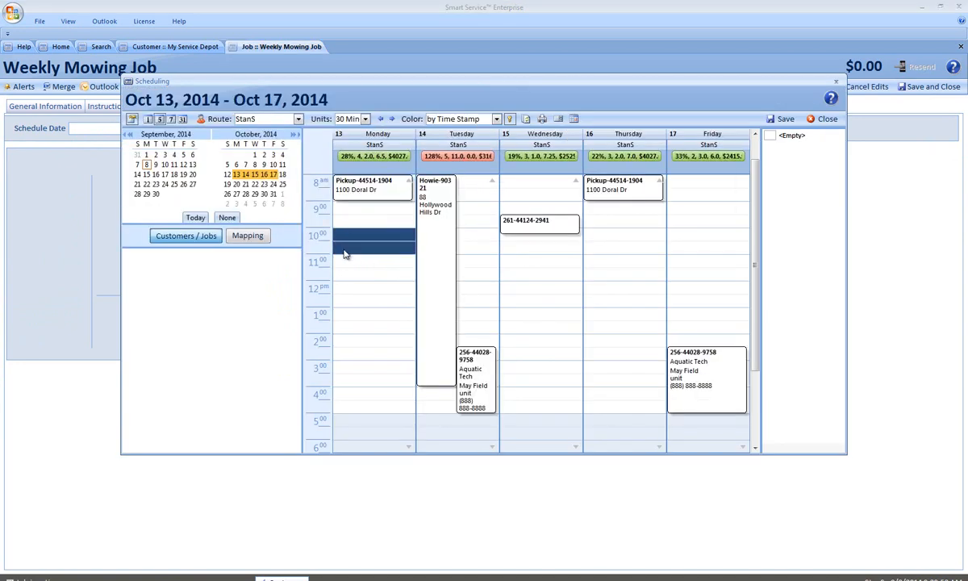
pyautogui.click(780, 120)
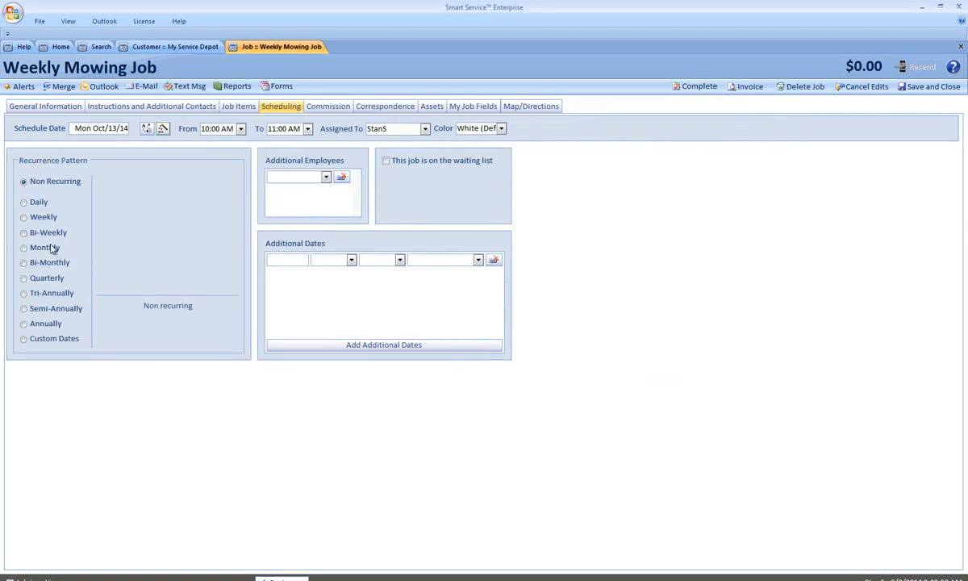
# Set the job's recurrence pattern to weekly on Monday.
pyautogui.click(24, 217)
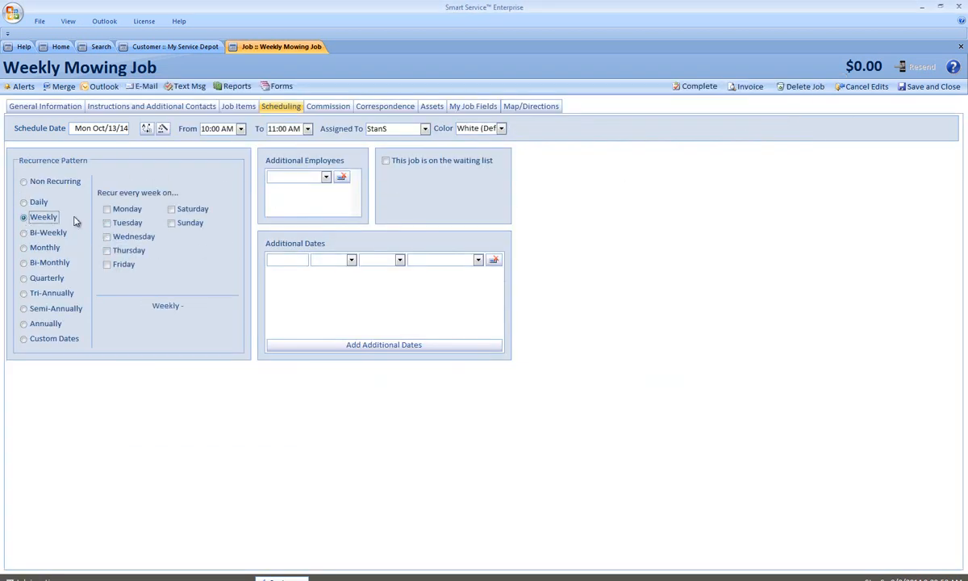
pyautogui.click(106, 209)
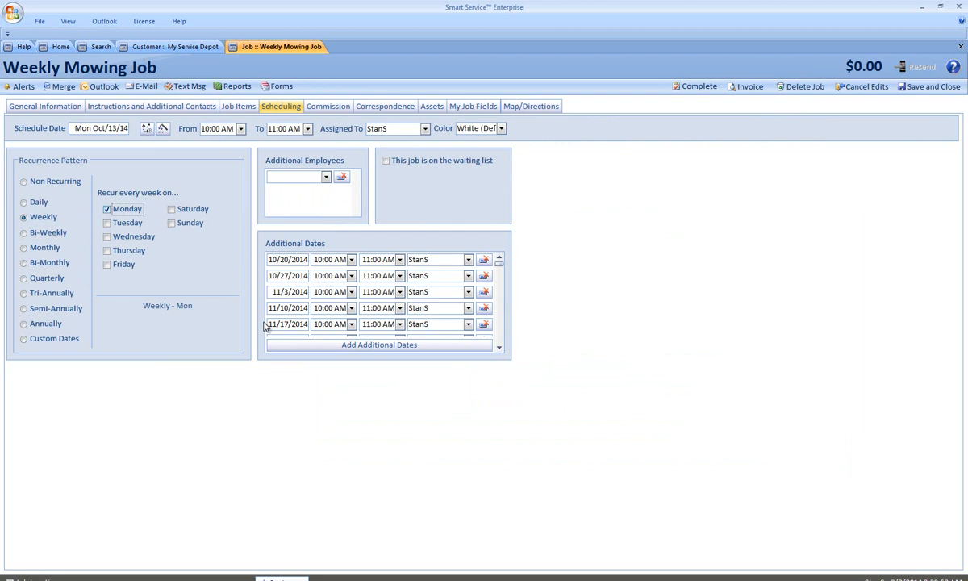
# Review the available job status options in the job's general information without changing the status.
pyautogui.click(15, 107)
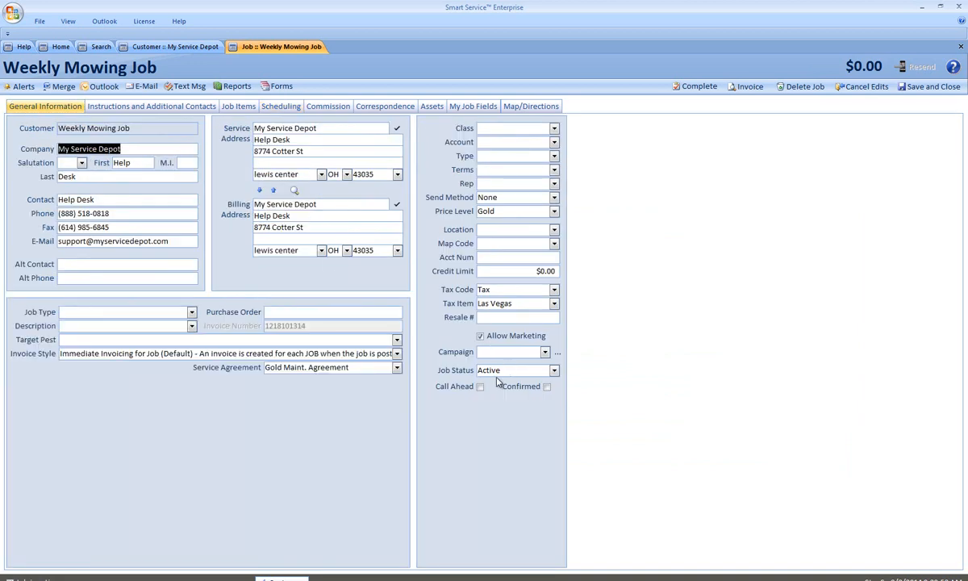
pyautogui.click(554, 371)
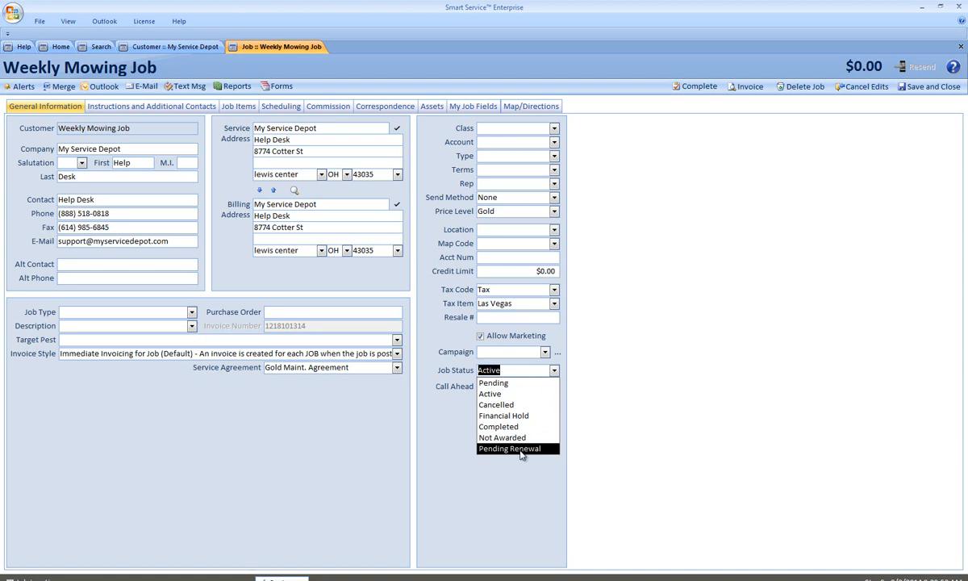
pyautogui.click(686, 387)
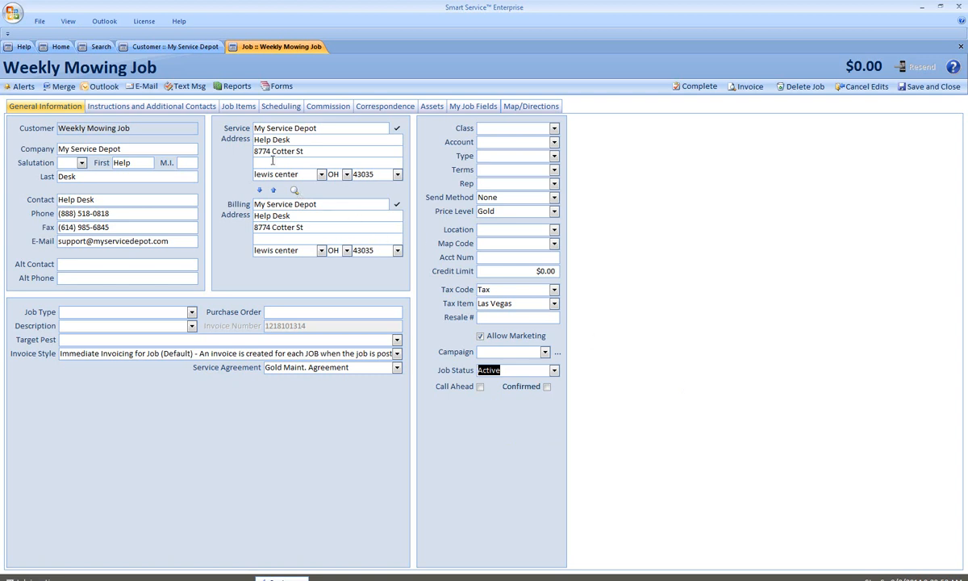
# Save and close the Weekly Mowing Job and the My Service Depot customer record.
pyautogui.click(923, 91)
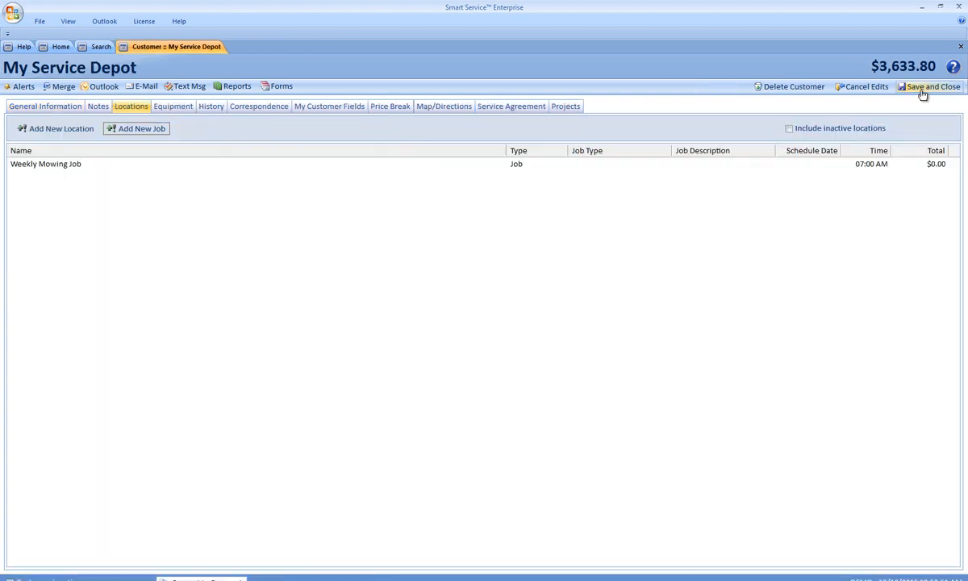
pyautogui.click(923, 95)
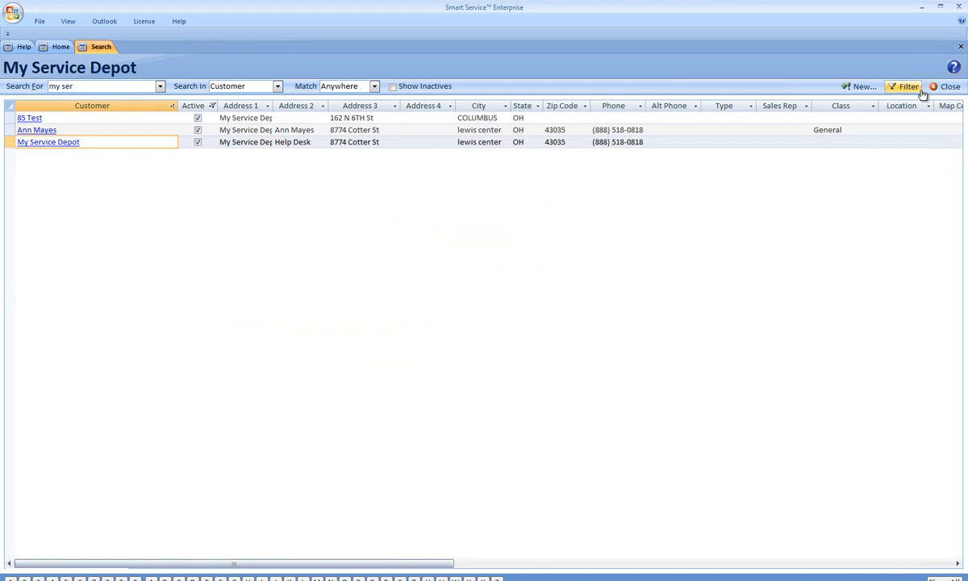